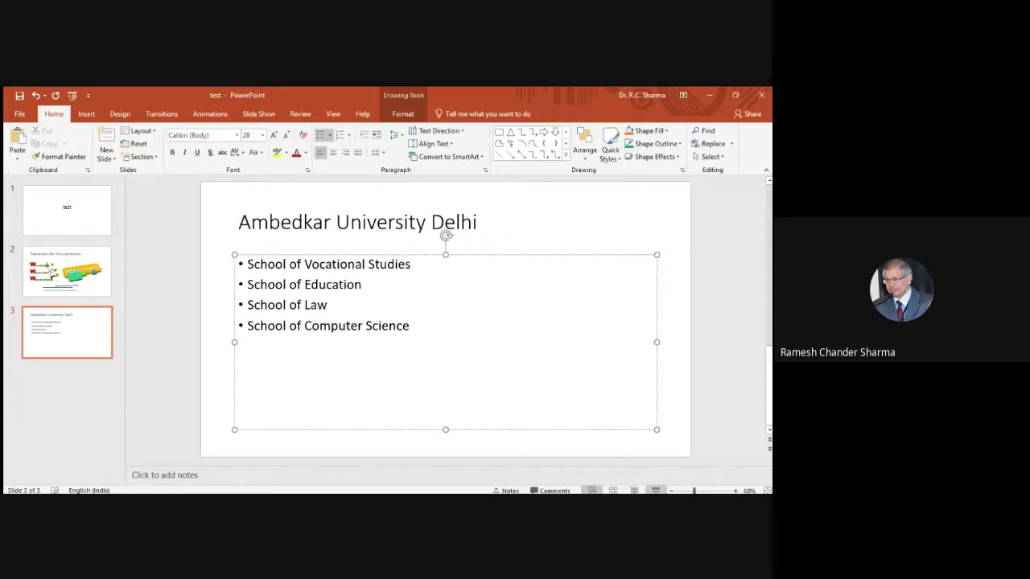
Step: Preview slide 3 as a show, look over Transitions and Animations, then select slide 2
left_click(656, 490)
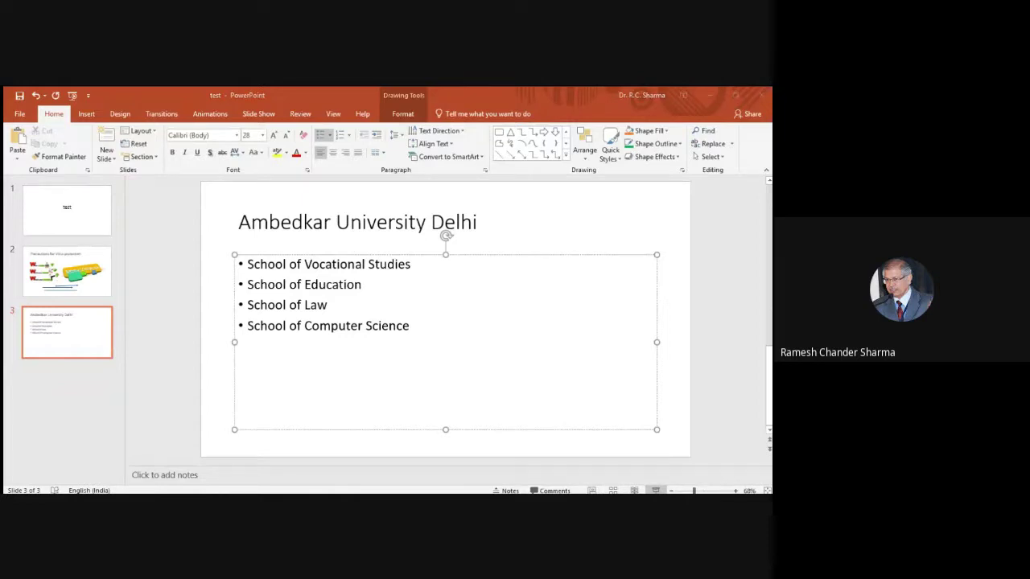
key("Escape")
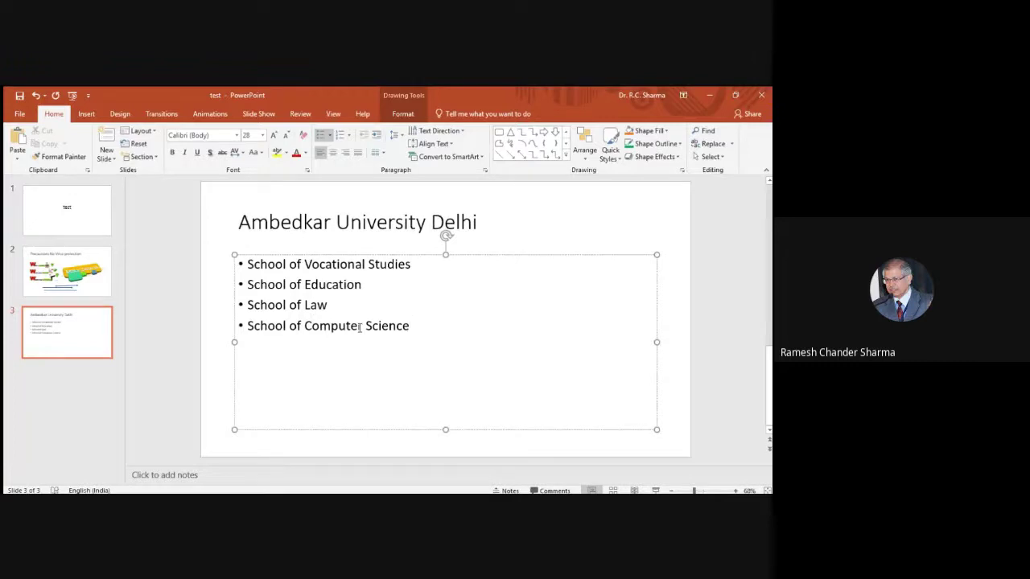
left_click(161, 118)
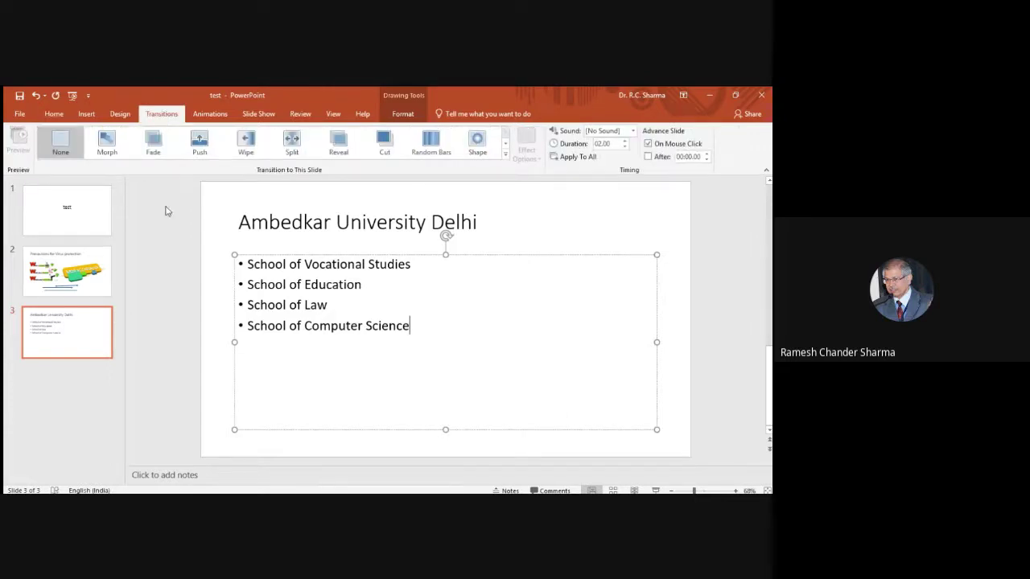
left_click(210, 114)
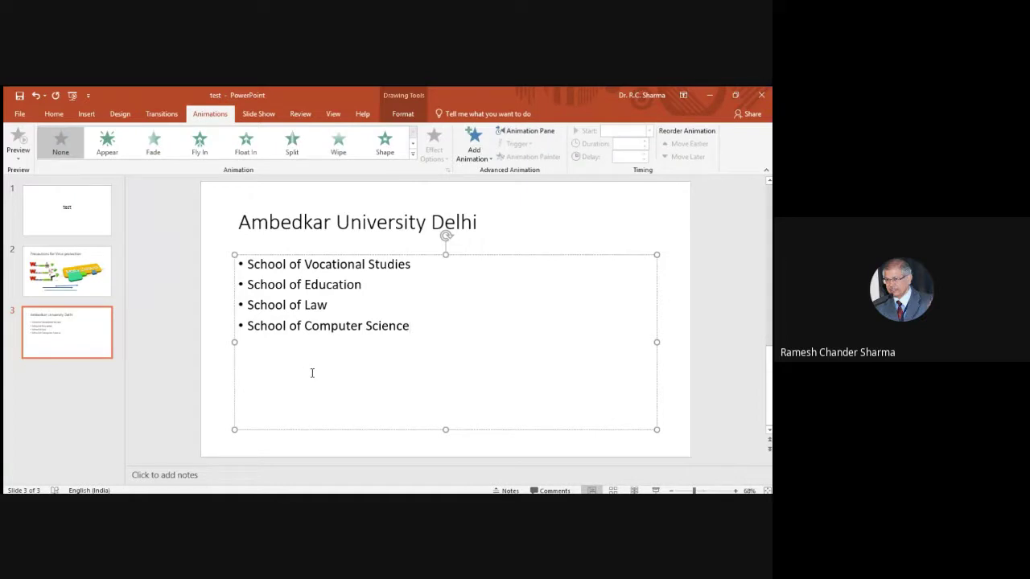
left_click(38, 280)
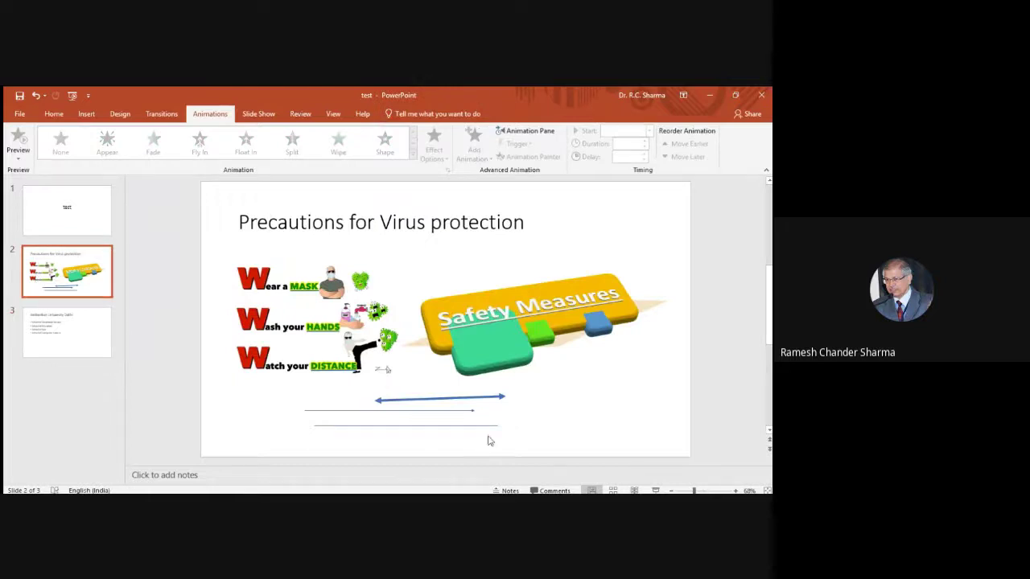
Step: Move the Safety Measures graphic right and up, shrink it, and nudge the Wear/Wash/Watch picture left
left_click_drag(504, 329, 556, 325)
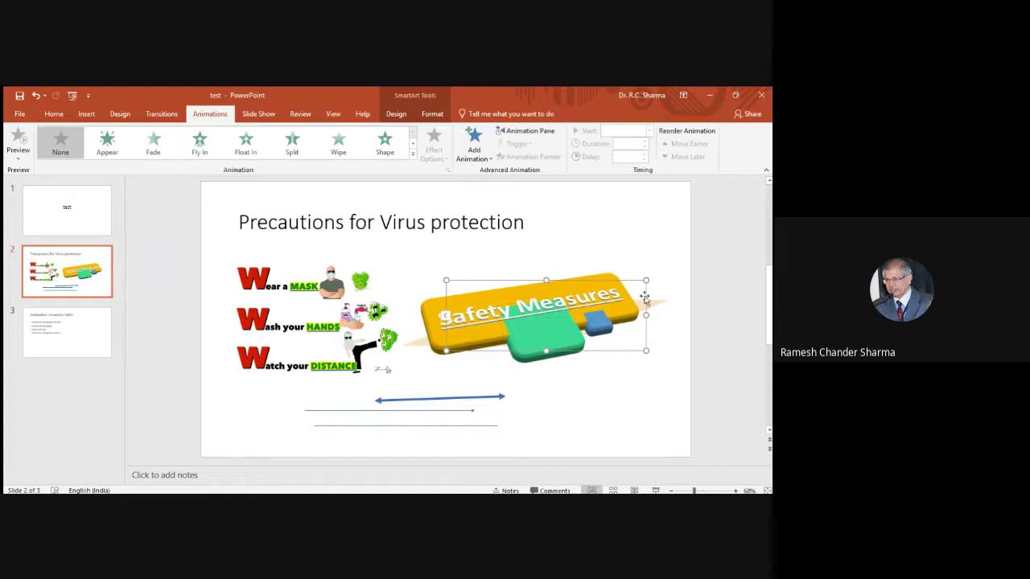
left_click_drag(629, 292, 658, 279)
left_click_drag(475, 344, 507, 325)
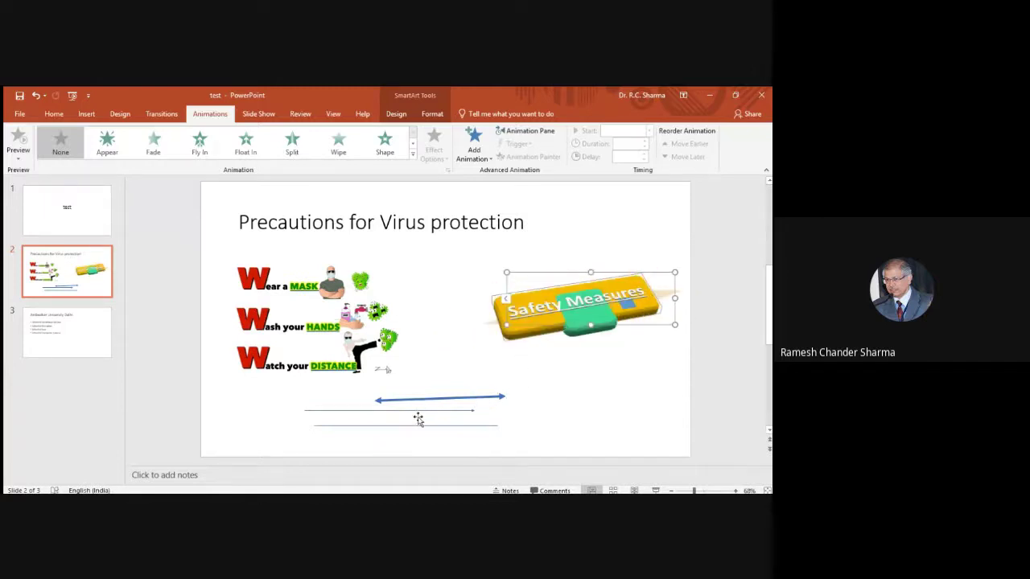
left_click_drag(329, 360, 313, 363)
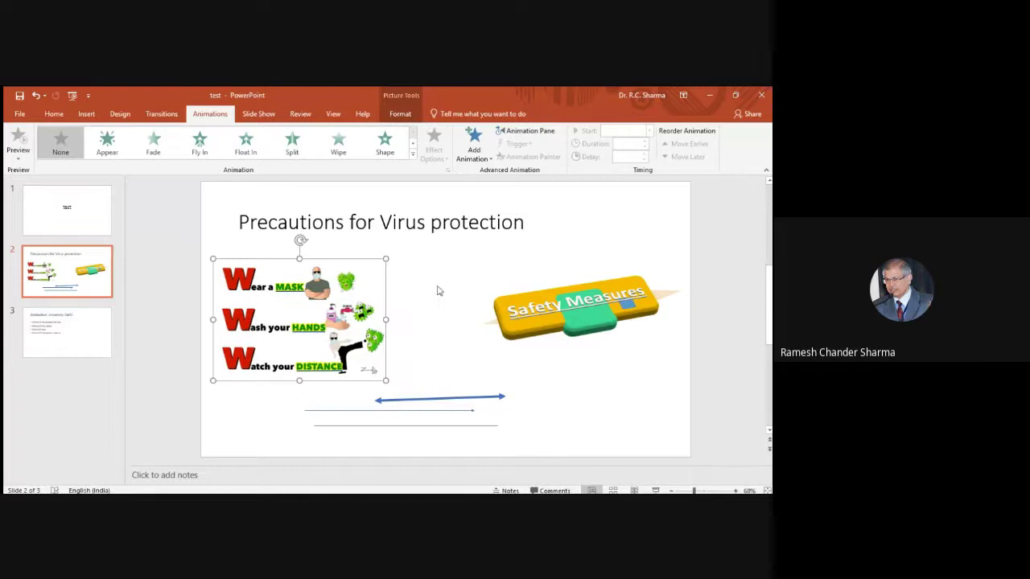
Step: Centre and bold the slide title, and drag a thin line up toward Safety Measures
left_click(433, 227)
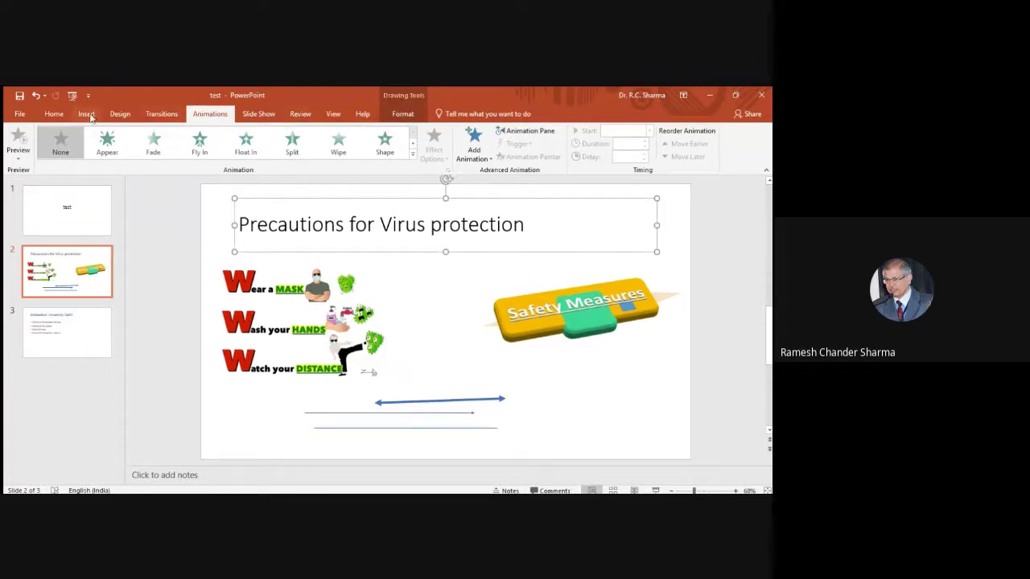
left_click(54, 113)
left_click(332, 152)
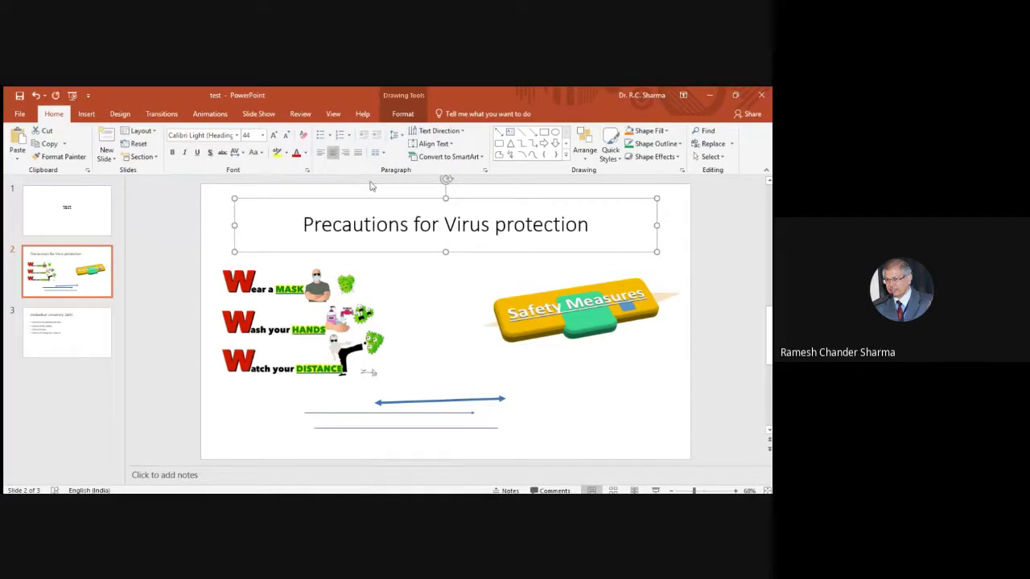
left_click(173, 152)
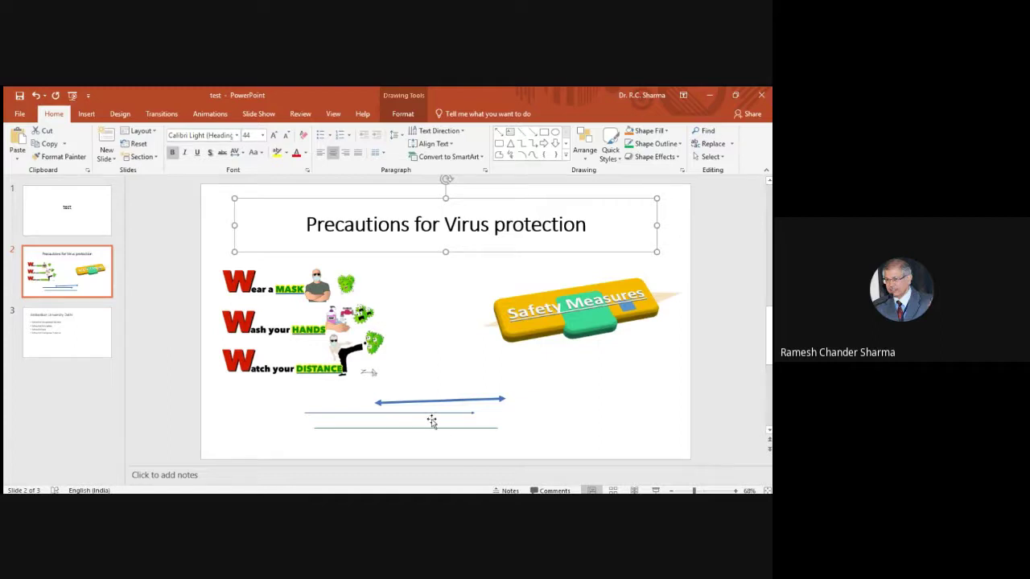
left_click_drag(432, 420, 450, 330)
Step: Turn the thin line between the picture and Safety Measures into a red arrow
left_click(344, 327)
left_click_drag(393, 328, 424, 328)
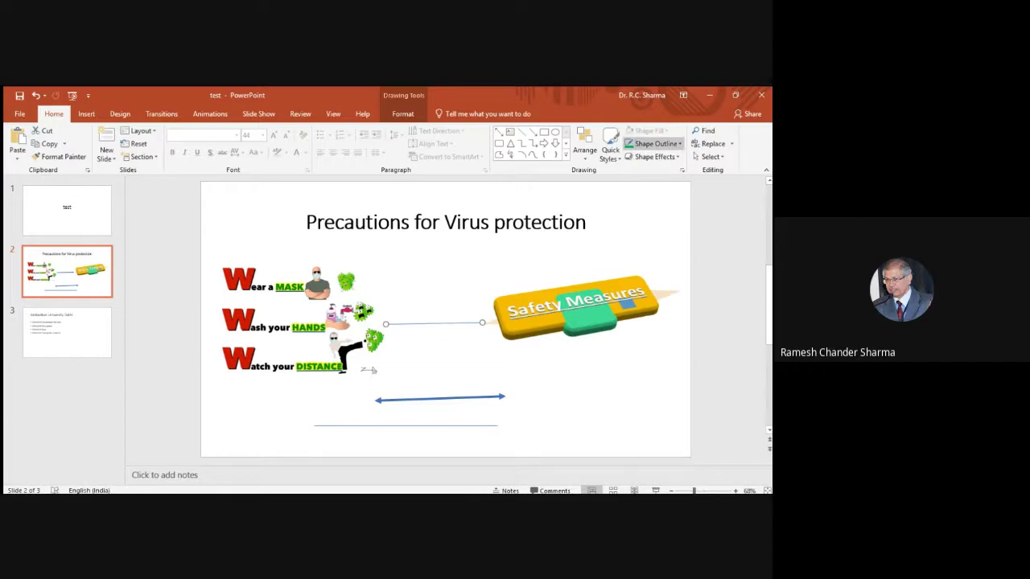
left_click(653, 144)
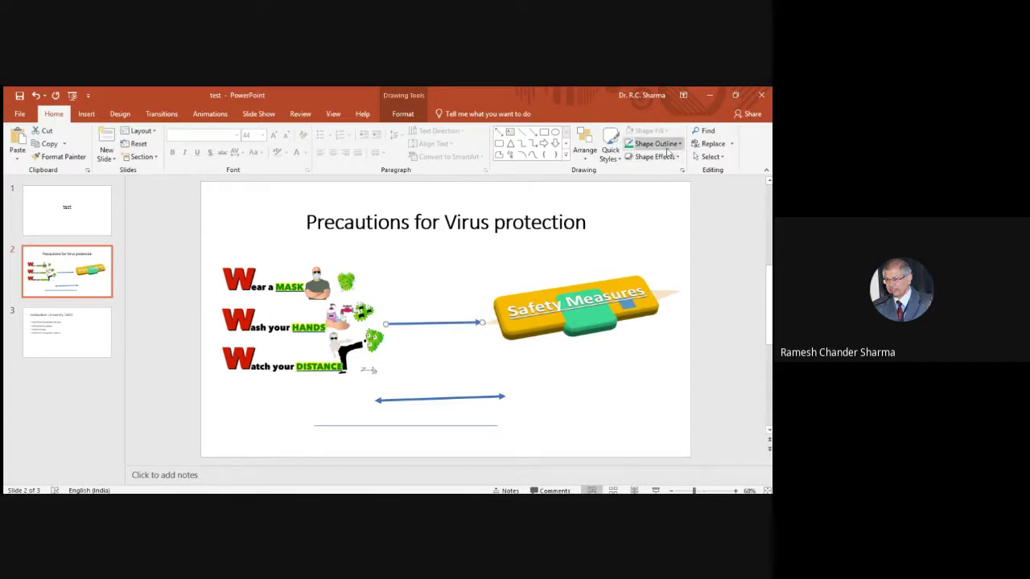
left_click(677, 150)
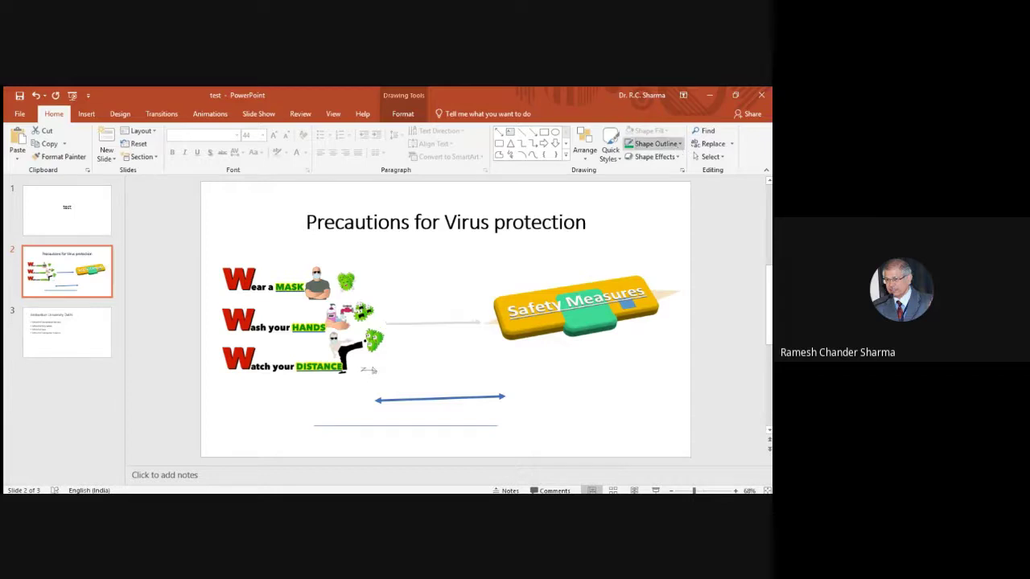
left_click(593, 427)
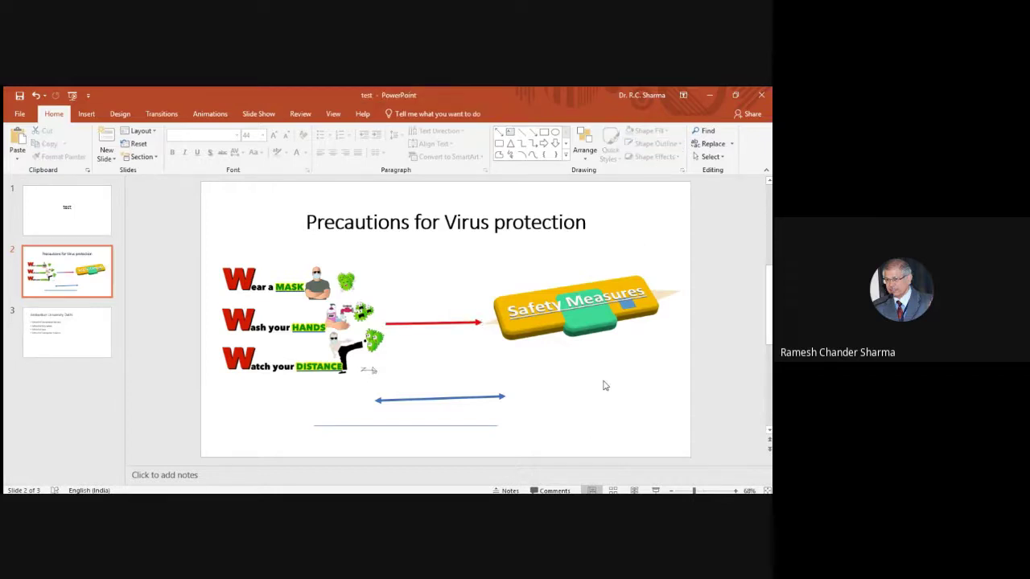
Step: Reposition the other thin line, swinging it up beside the Safety Measures graphic
left_click(453, 432)
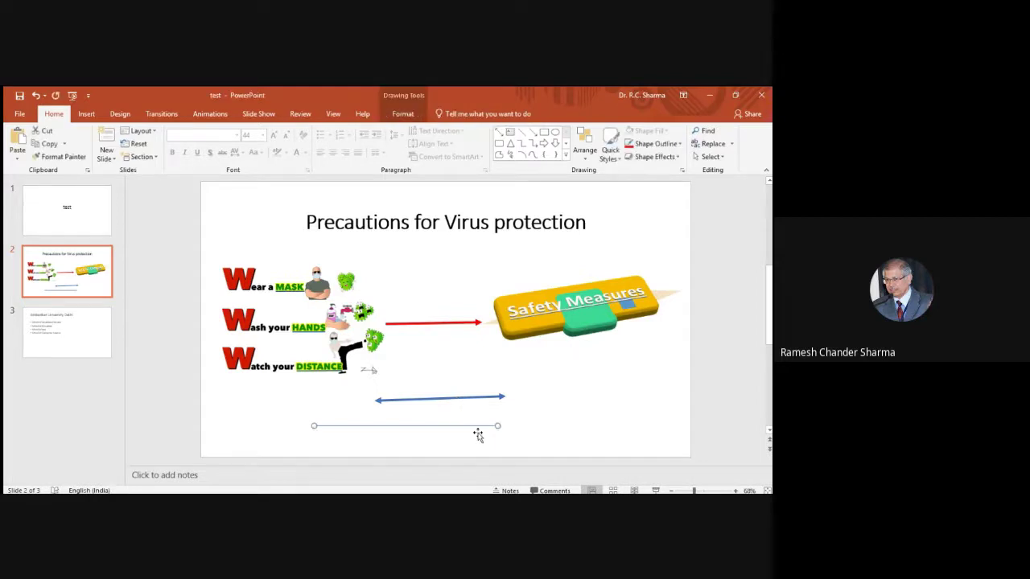
left_click_drag(497, 425, 314, 332)
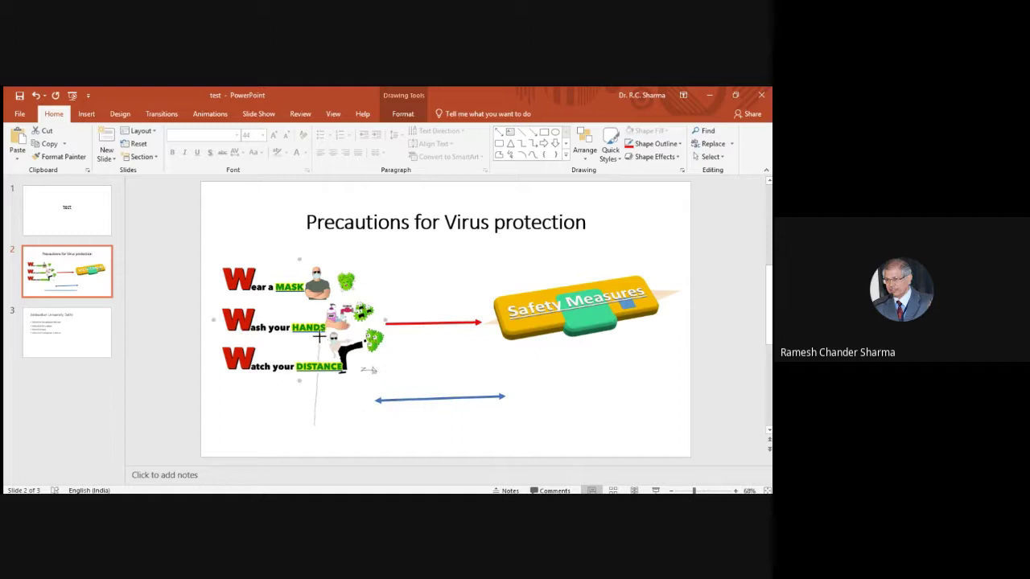
left_click_drag(314, 391, 683, 308)
Step: Move the blue double arrow lower, level it horizontally, and lengthen it across the slide
left_click_drag(448, 404, 615, 415)
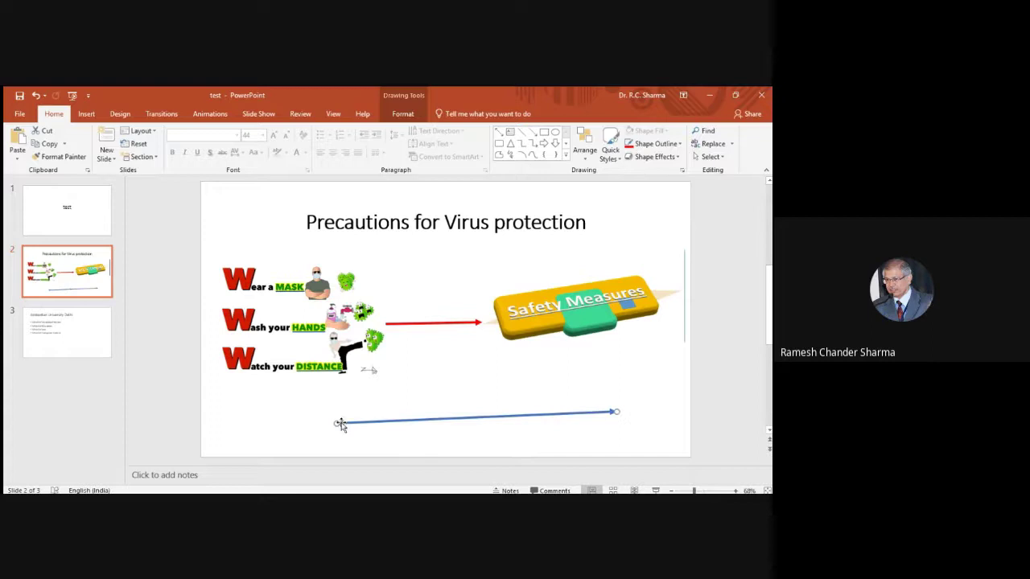
mouse_move(336, 425)
left_mouse_down()
mouse_move(335, 414)
mouse_move(256, 415)
left_mouse_up()
left_click(427, 447)
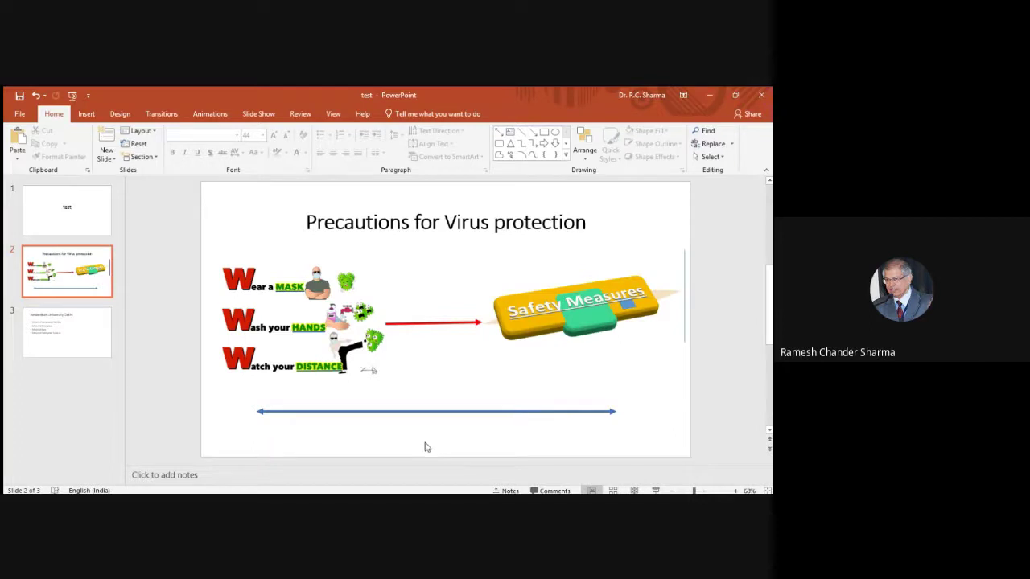
left_click(322, 338)
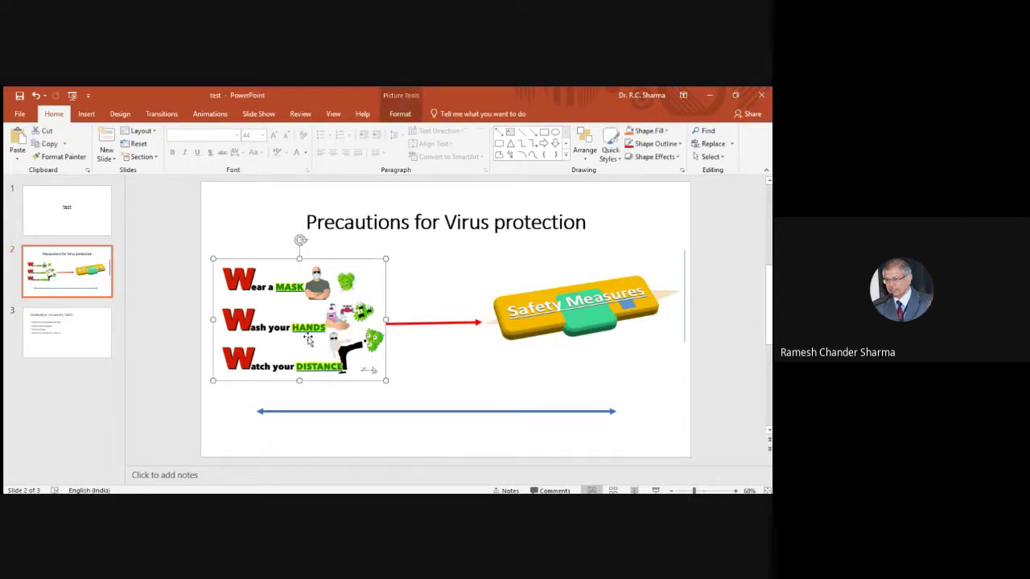
Step: Animate the picture with Appear, the red arrow with Fly In, Safety Measures with Float In, then preview
left_click(211, 120)
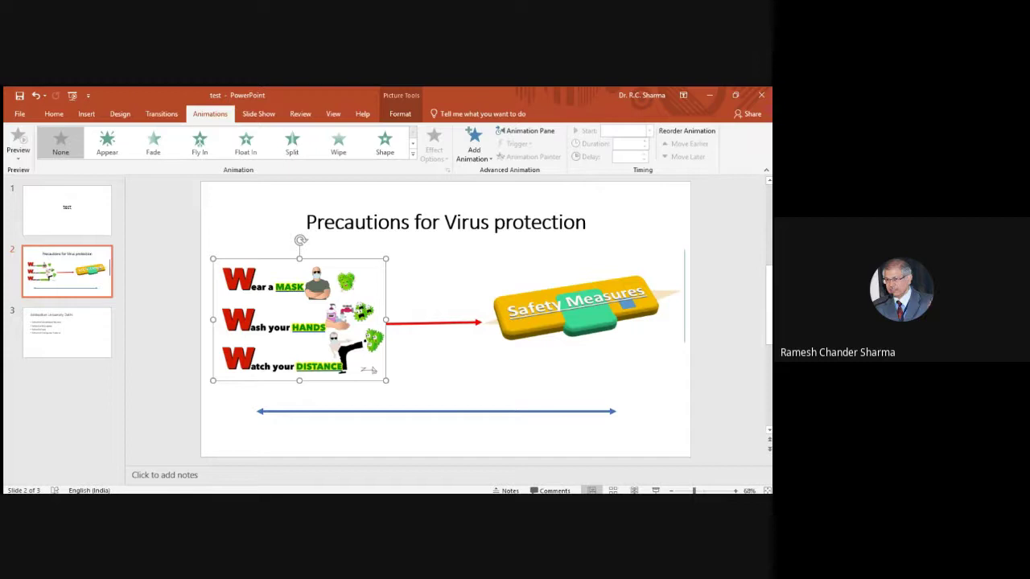
left_click(107, 144)
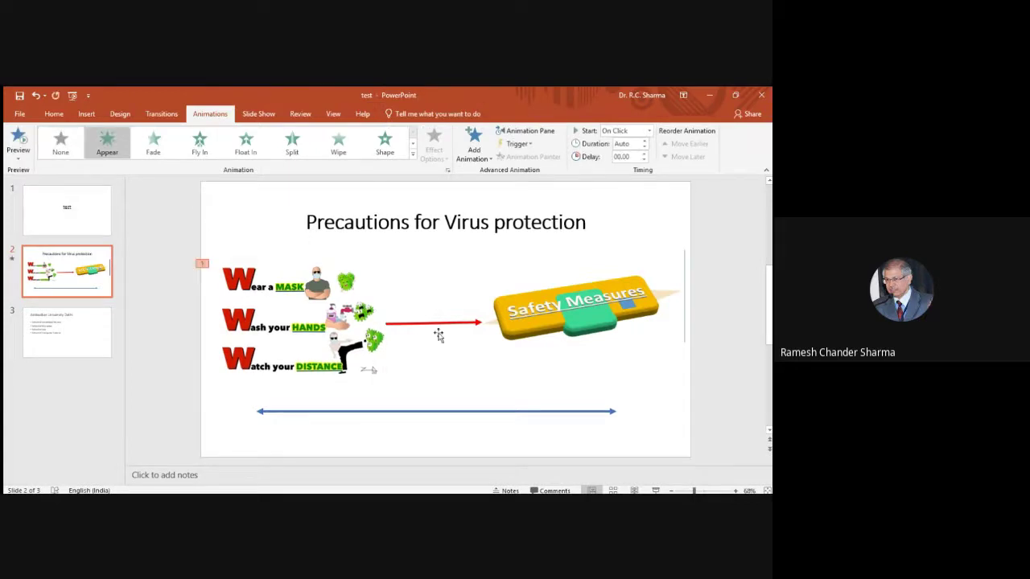
left_click(437, 325)
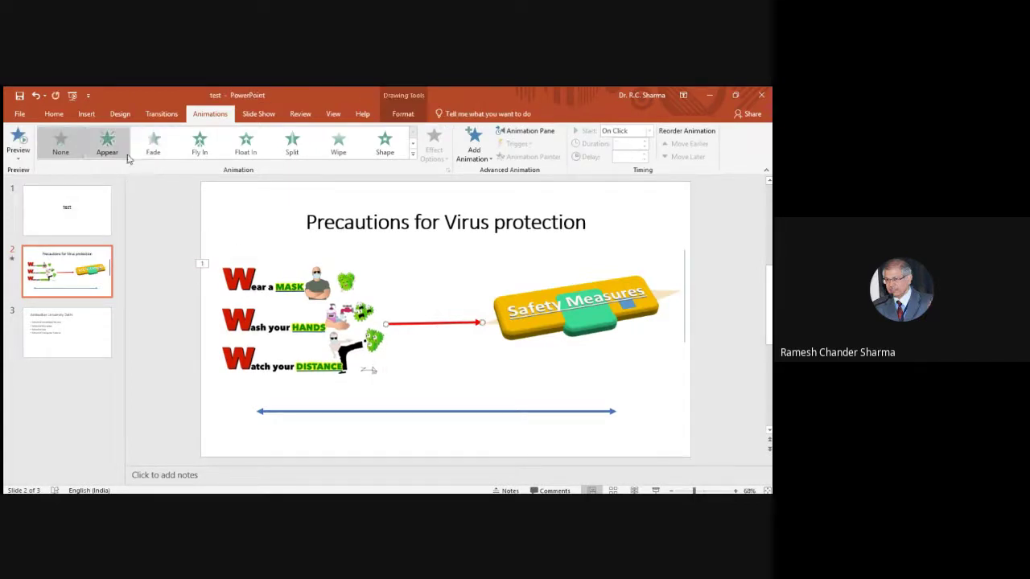
left_click(200, 145)
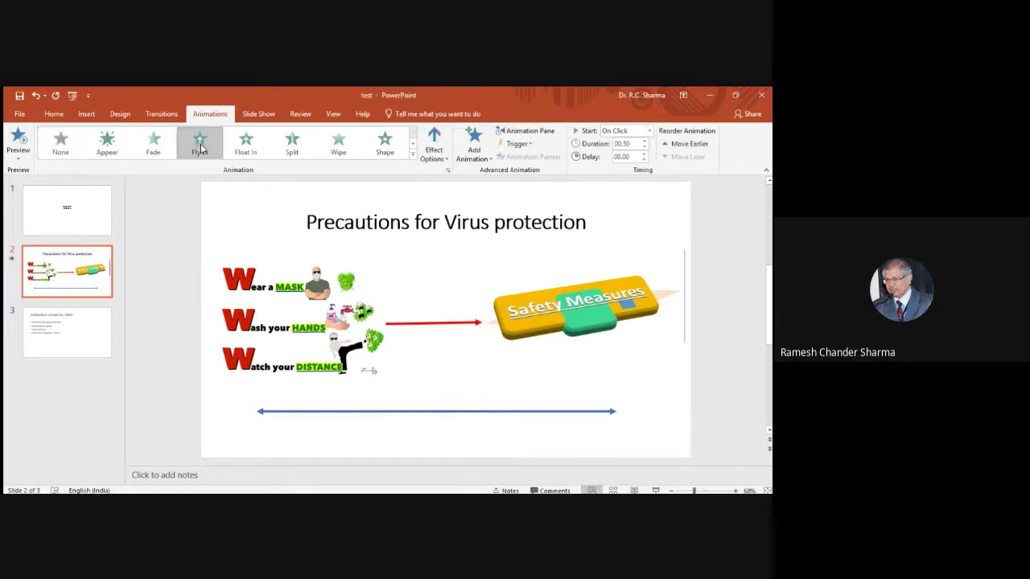
left_click(585, 330)
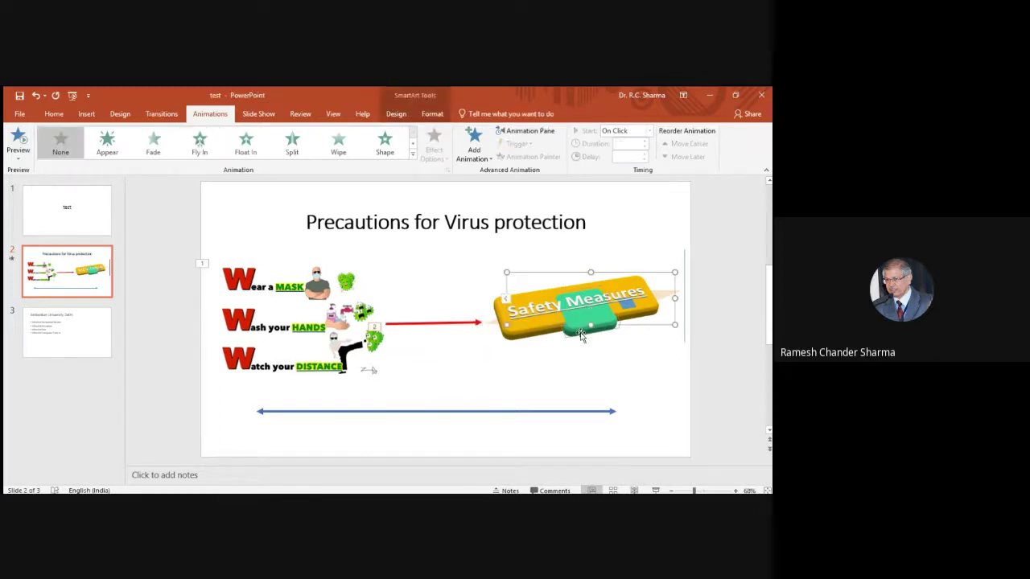
left_click(246, 150)
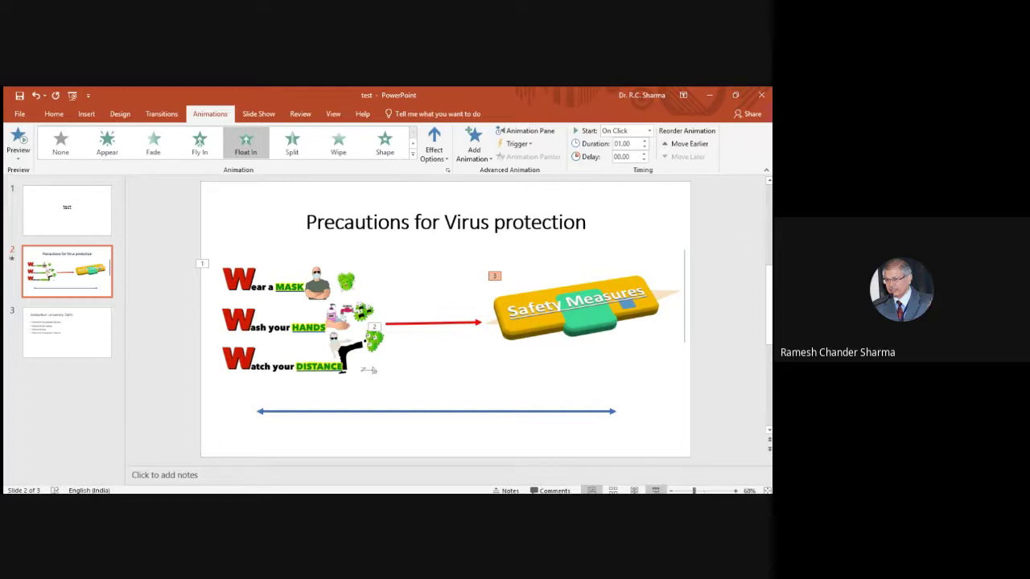
left_click(656, 490)
Step: On slide 3, give the School of Vocational Studies and School of Education bullets Fly In
left_click(60, 348)
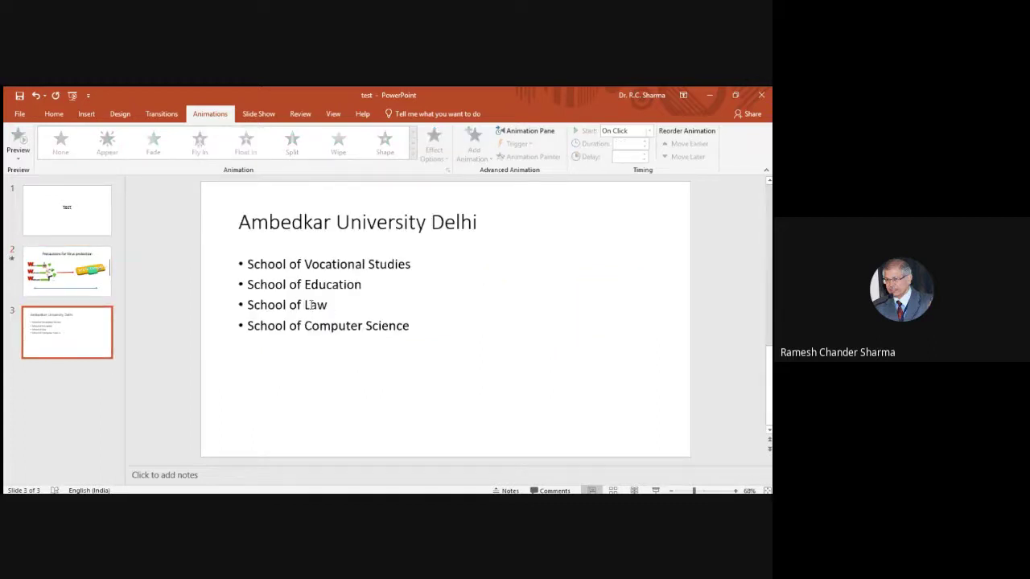
left_click(315, 271)
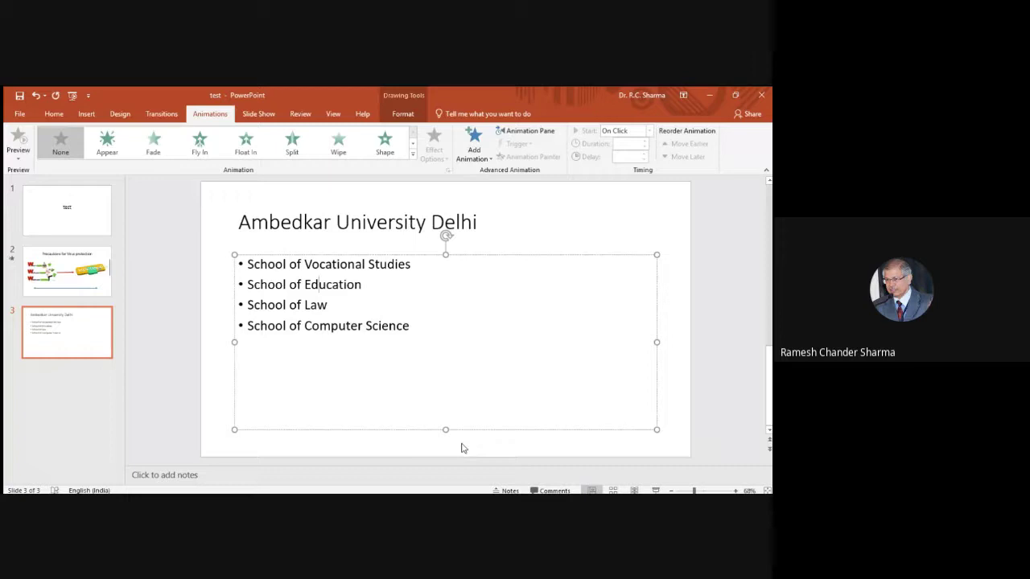
left_click_drag(413, 270, 260, 271)
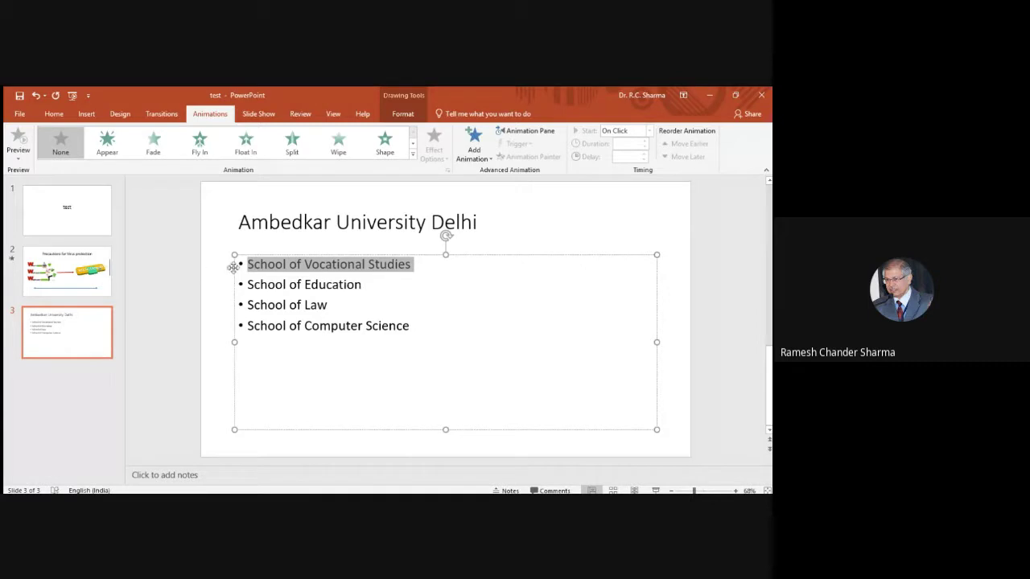
left_click(200, 146)
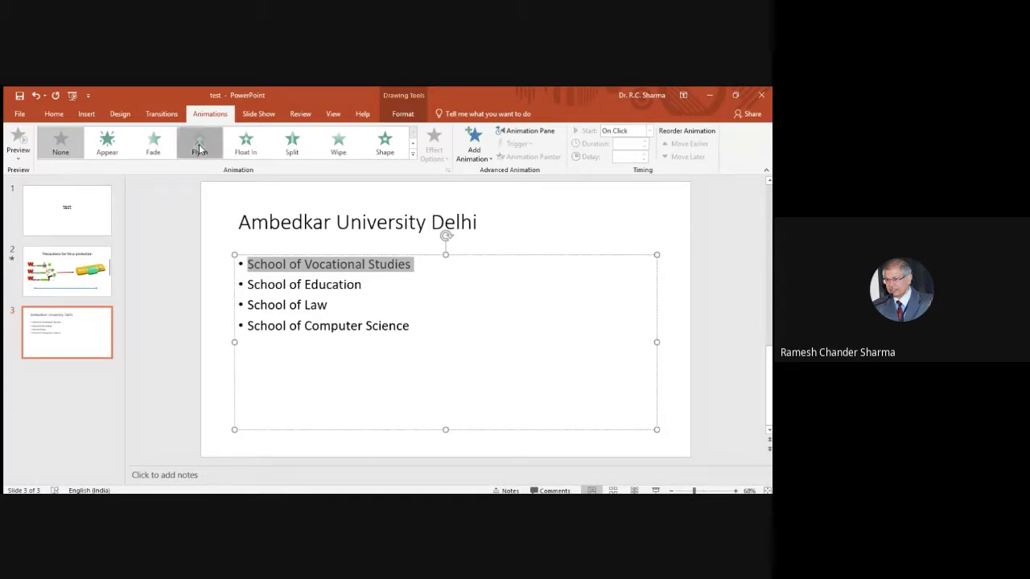
left_click(312, 283)
left_click_drag(371, 290, 251, 290)
left_click(206, 152)
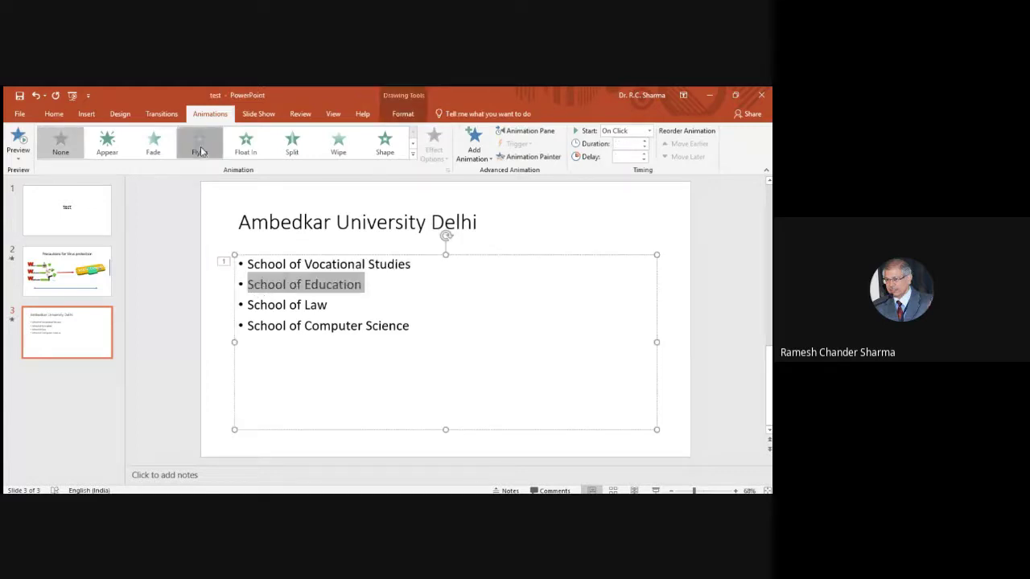
Step: Give the School of Law and School of Computer Science bullets Fly In too
left_click_drag(338, 314, 245, 307)
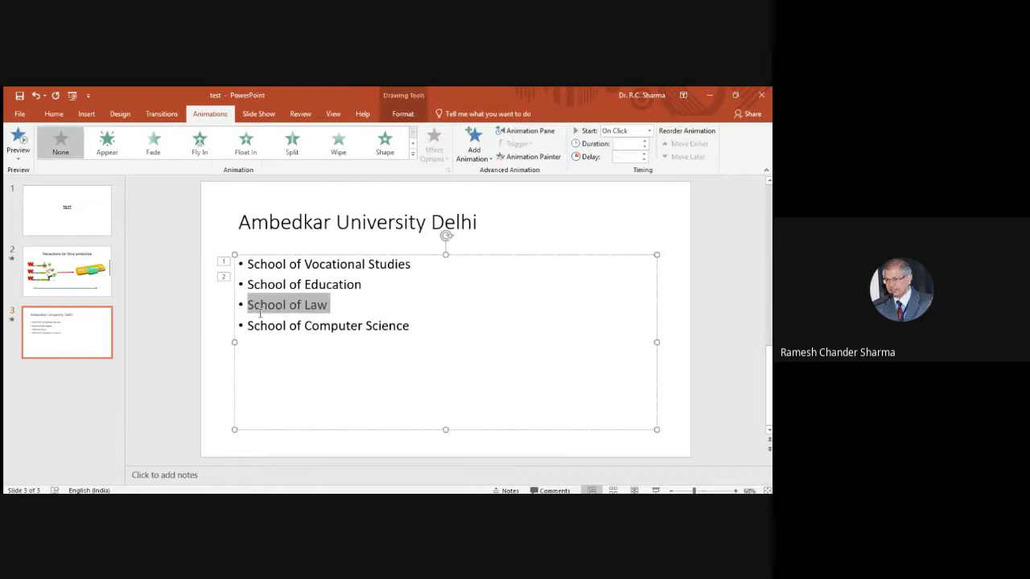
left_click(200, 146)
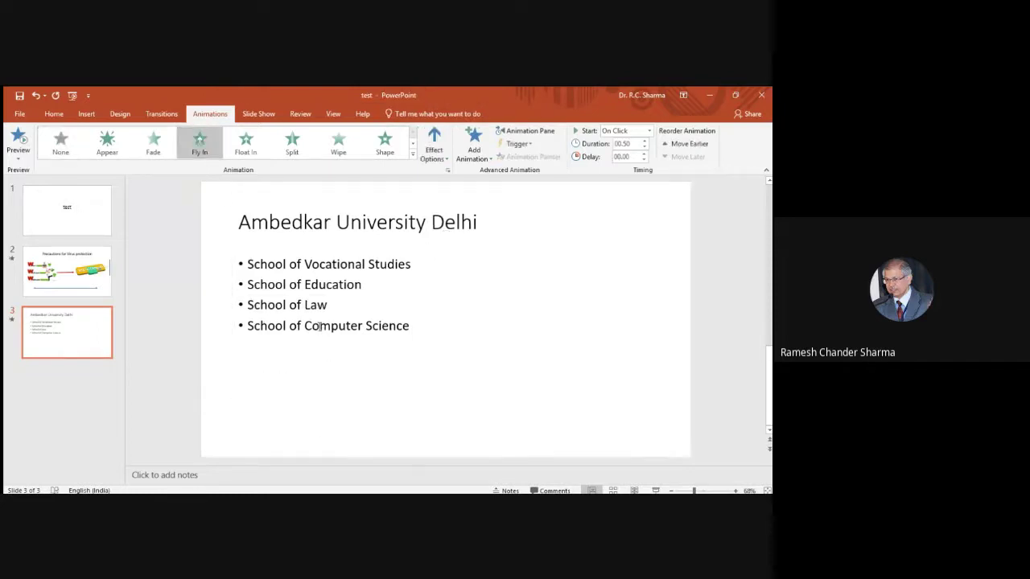
left_click(363, 329)
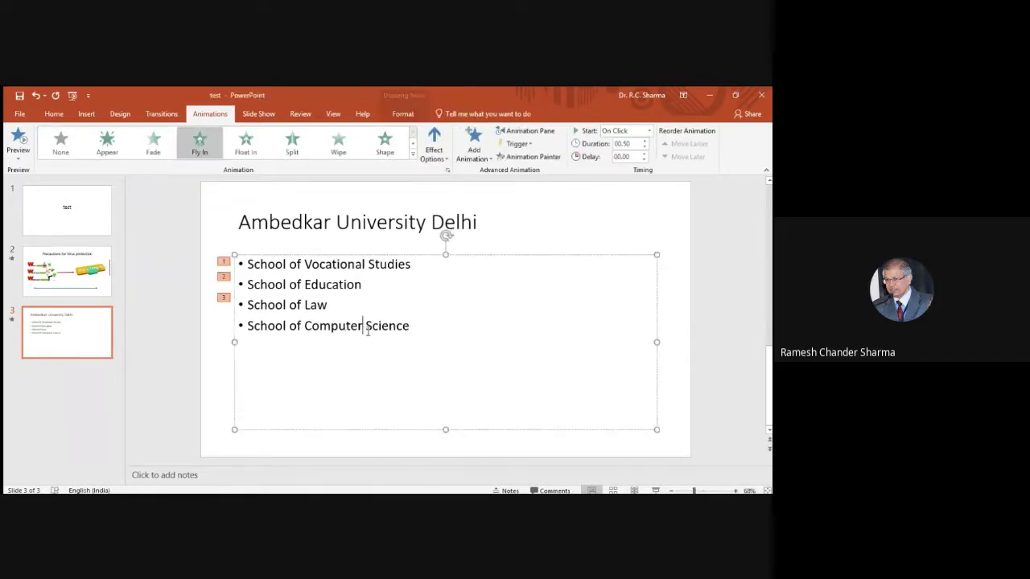
left_click_drag(416, 332, 280, 332)
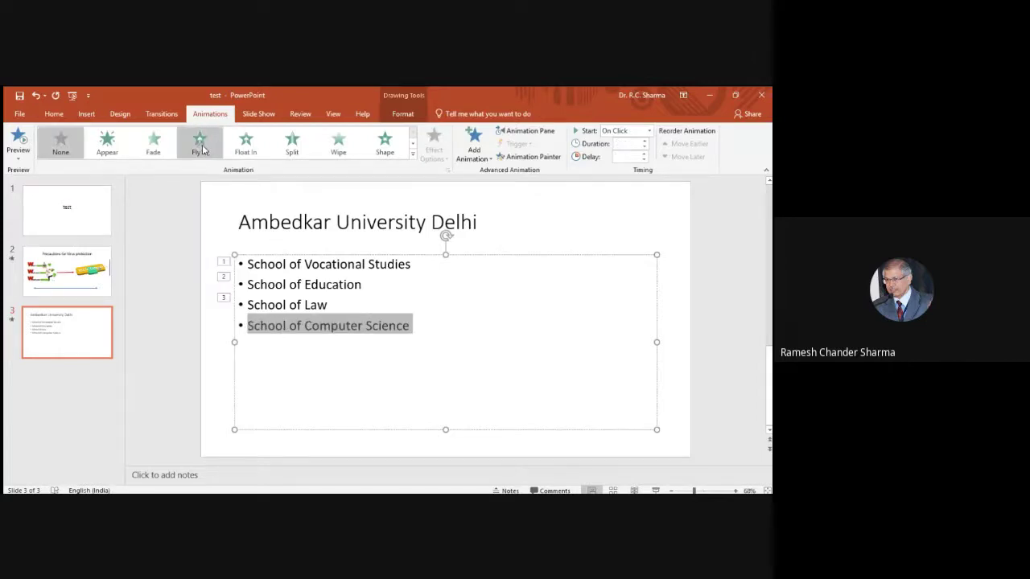
left_click(206, 150)
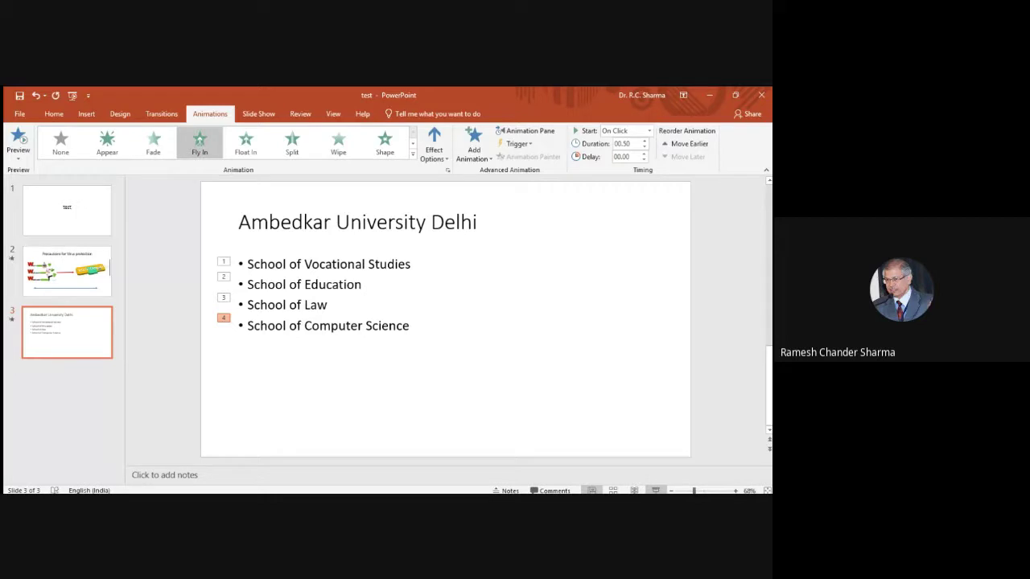
Step: Select the 'test' title slide and start the slide show from slide 1
left_click(69, 212)
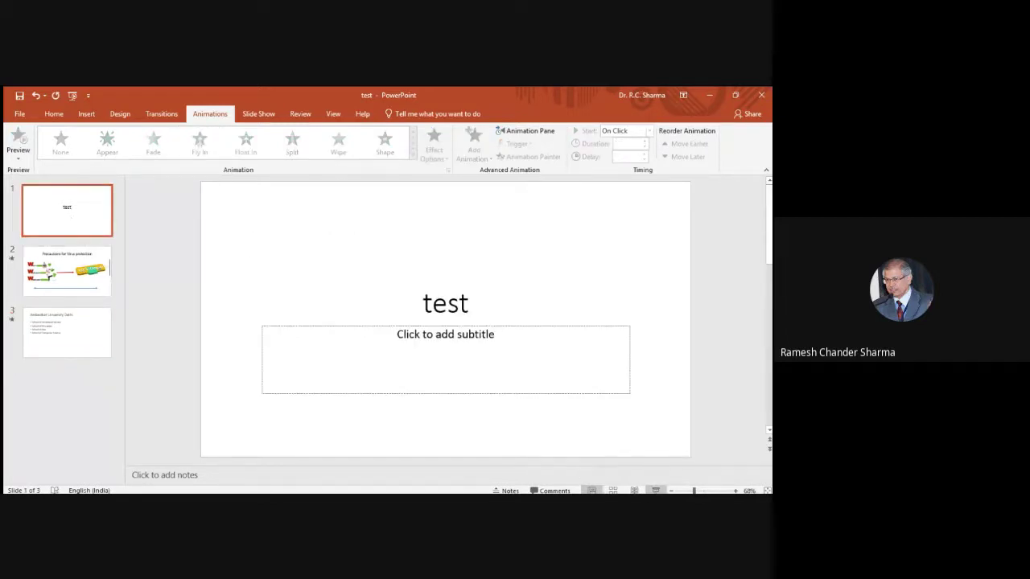
left_click(656, 490)
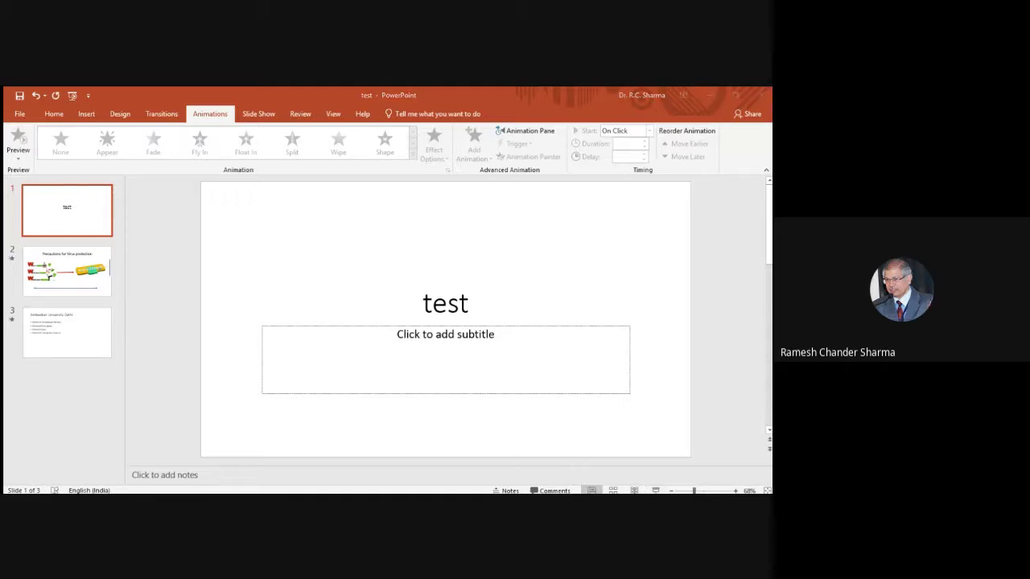